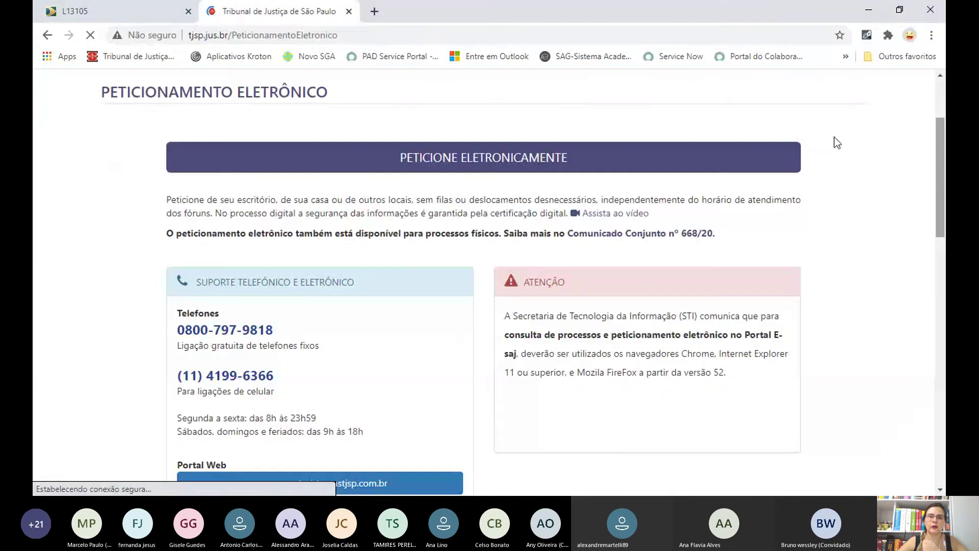
# - Sign in to the e-SAJ Peticionamento Eletrônico portal with the lawyer's CPF and password
pyautogui.click(535, 154)
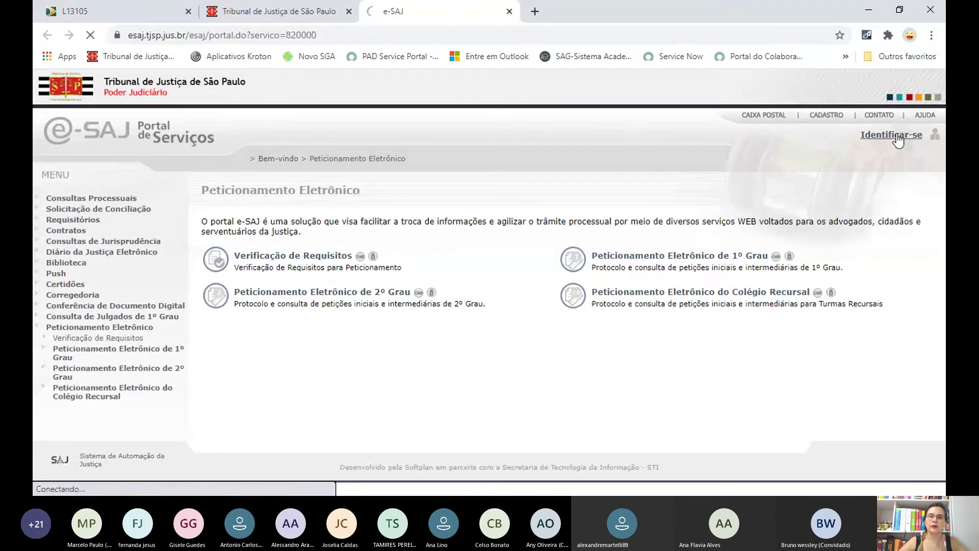
pyautogui.click(899, 139)
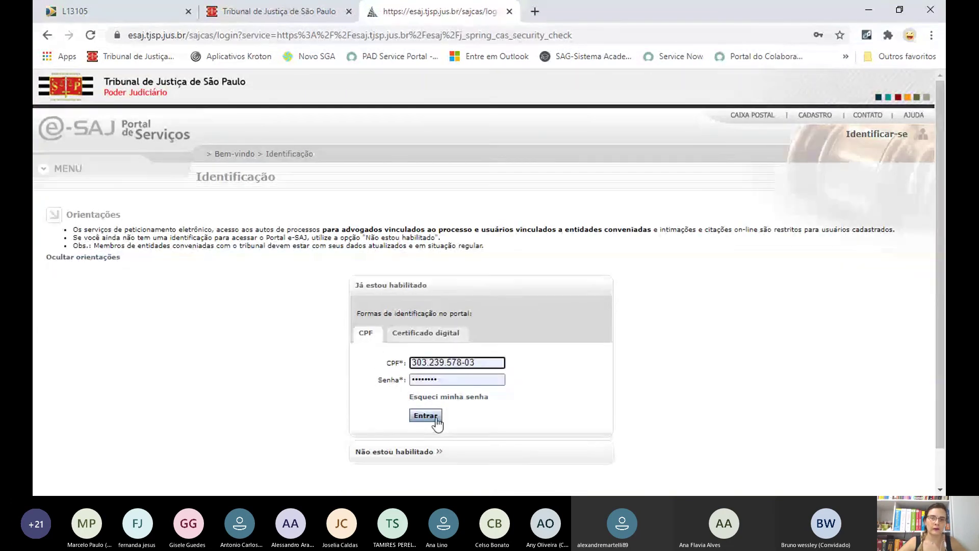
pyautogui.click(436, 418)
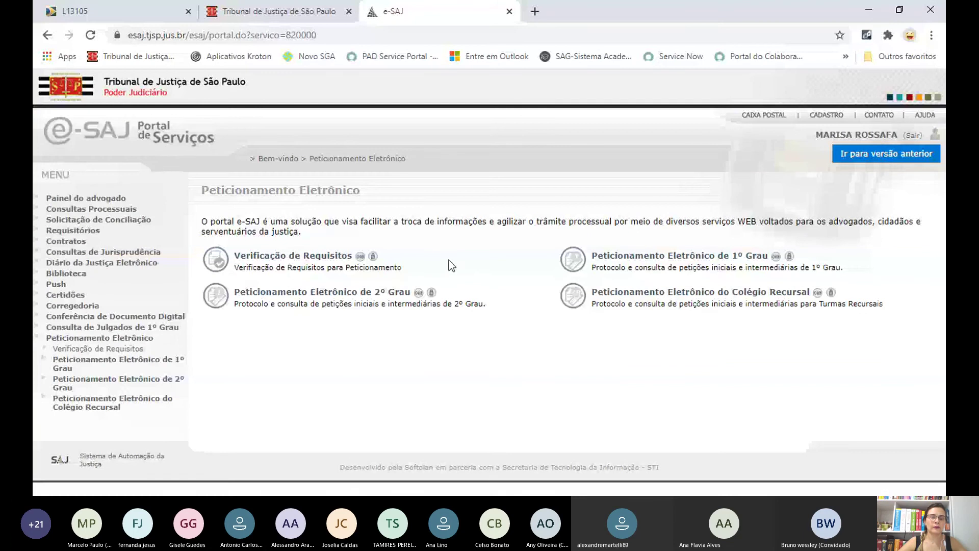
# - Start a new Petição Intermediária de 1º Grau draft from the 1º Grau petitioning services
pyautogui.click(715, 264)
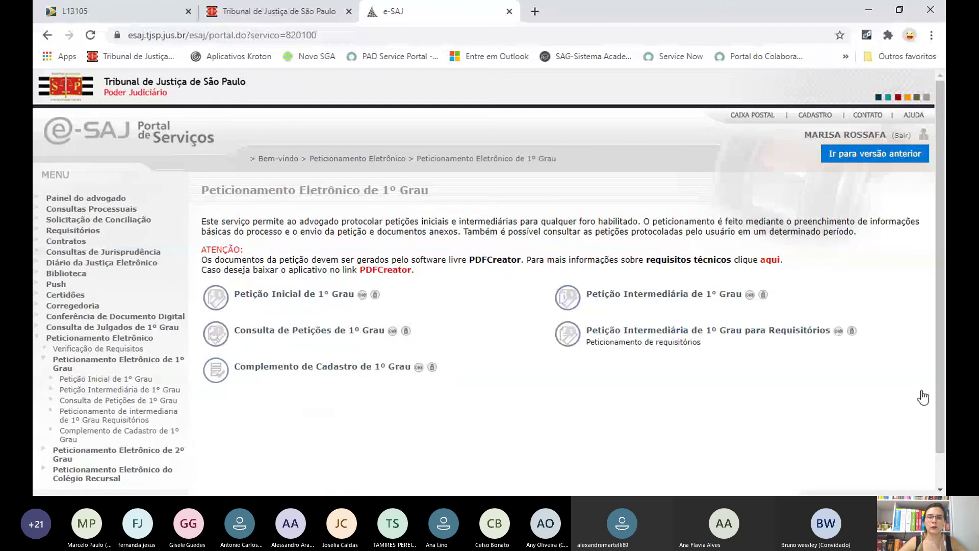
pyautogui.scroll(-1, 924, 398)
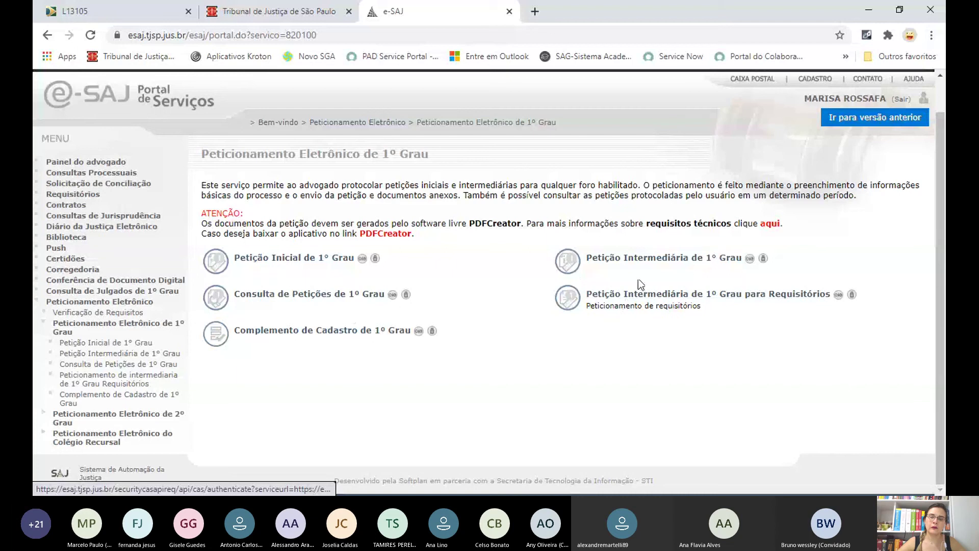
pyautogui.click(673, 259)
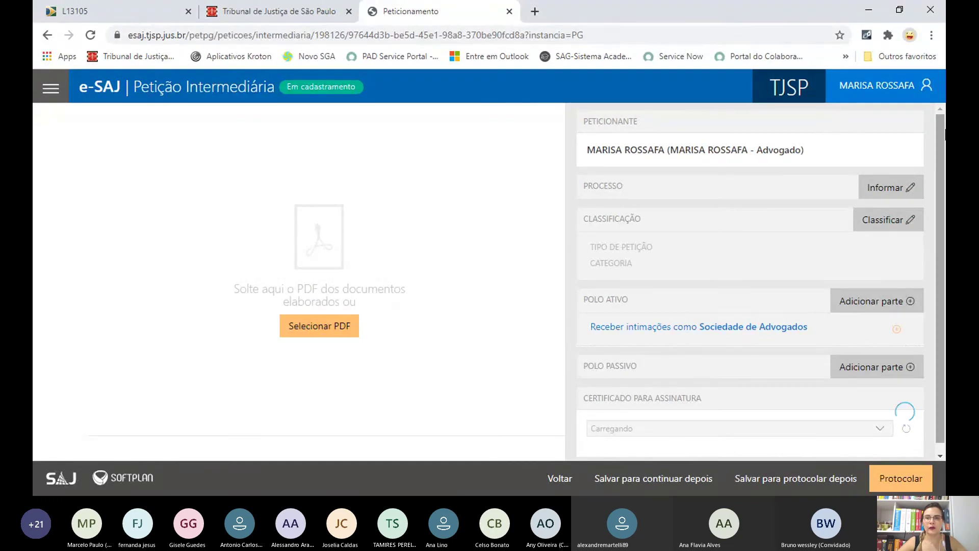
# - Open the Selecionar PDF file chooser for the petition document
pyautogui.scroll(-1, 945, 134)
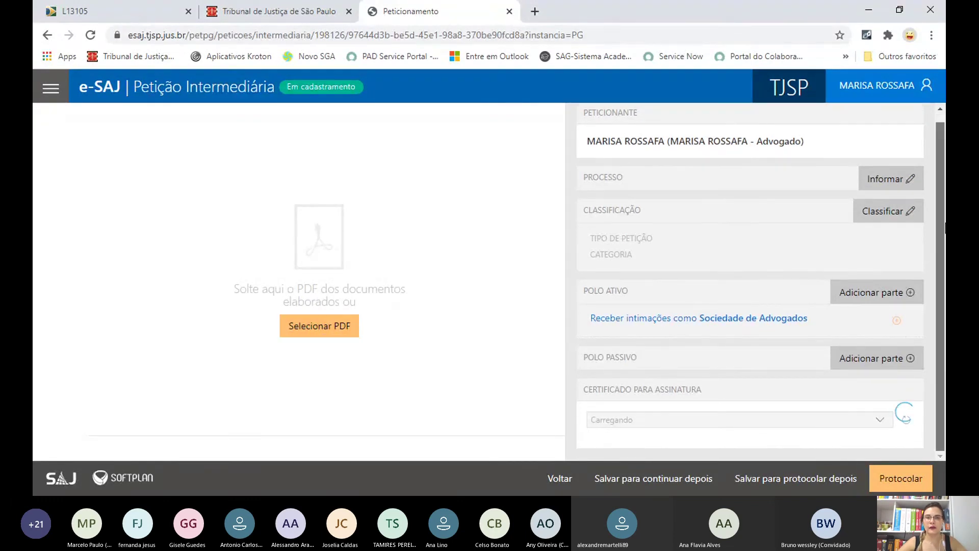
pyautogui.click(316, 330)
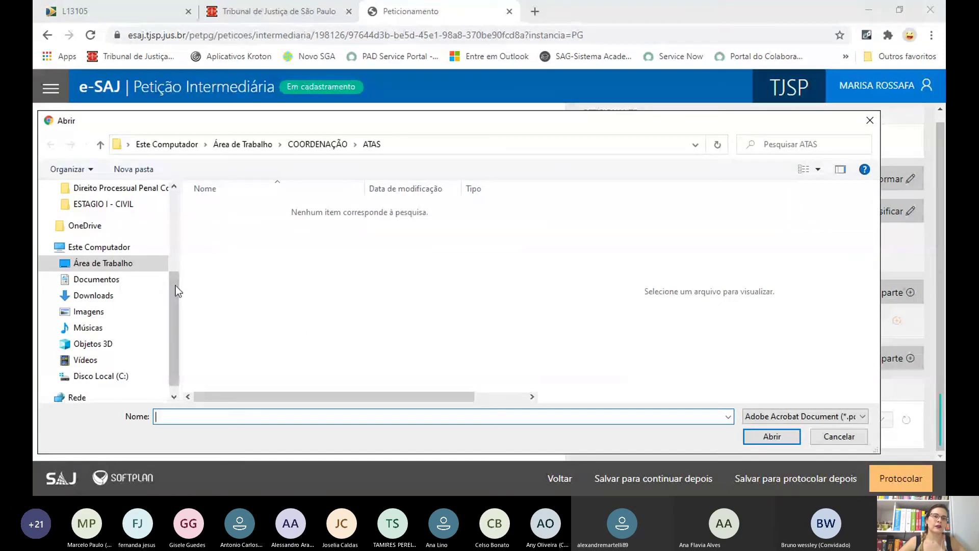
# - Attach 'Microsoft Word - Documento21.pdf' from the Desktop as the petition PDF
pyautogui.moveTo(178, 305); pyautogui.dragTo(175, 191)
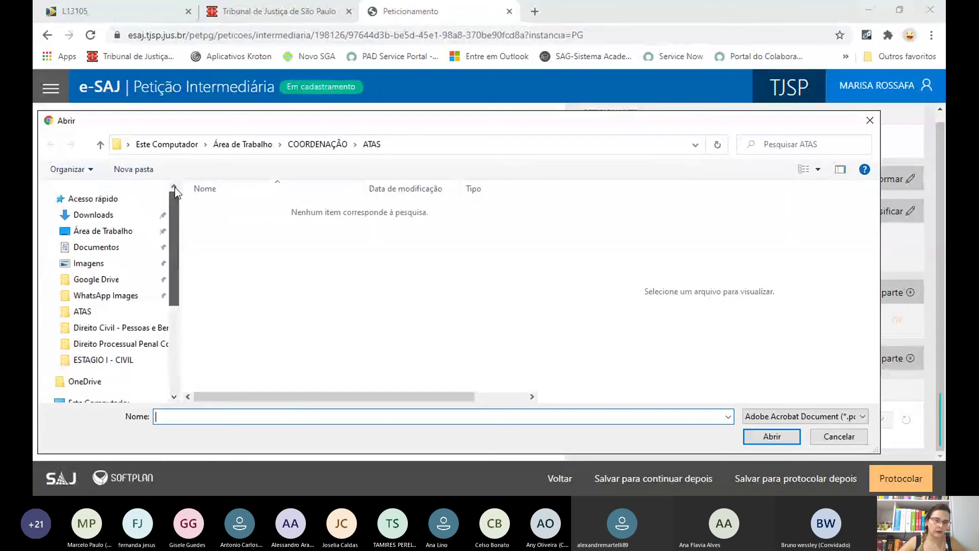
pyautogui.click(114, 232)
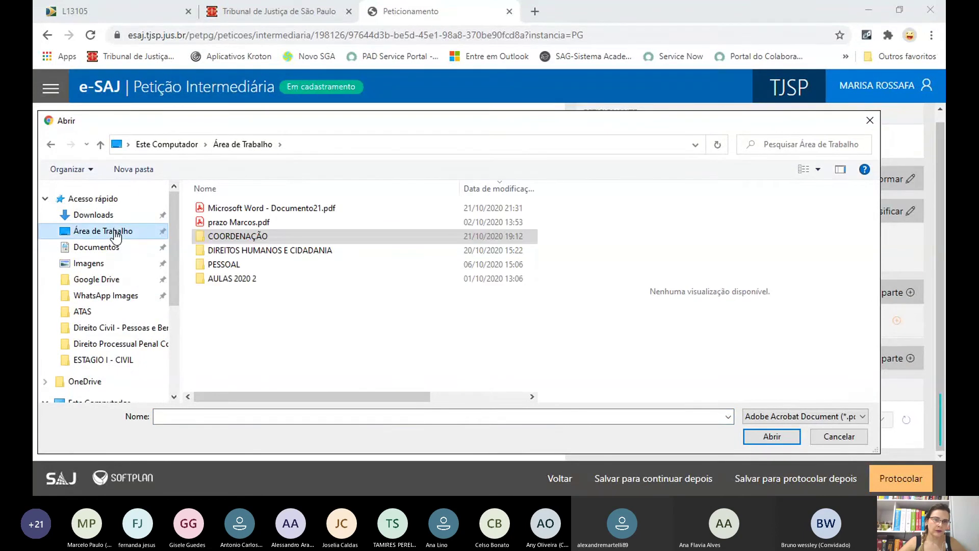
pyautogui.click(237, 210)
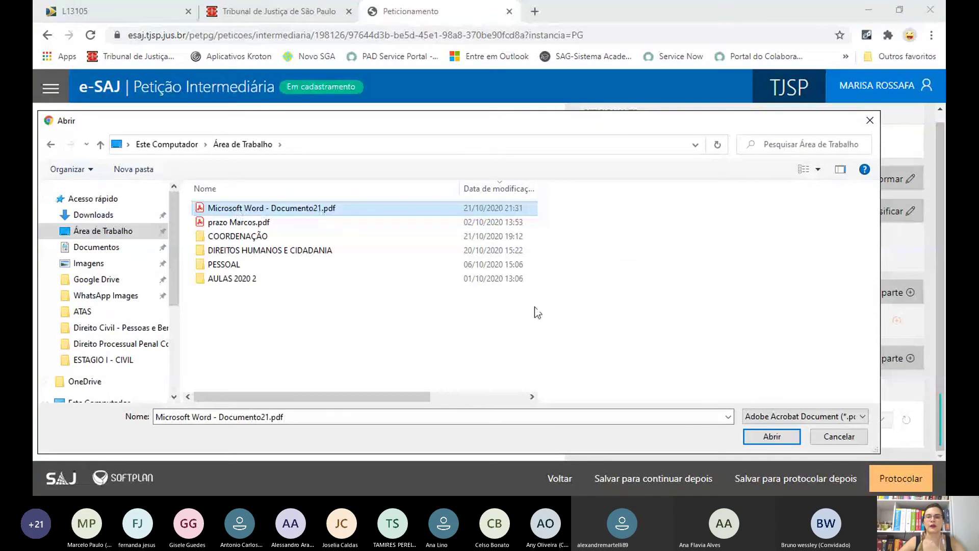
pyautogui.click(784, 438)
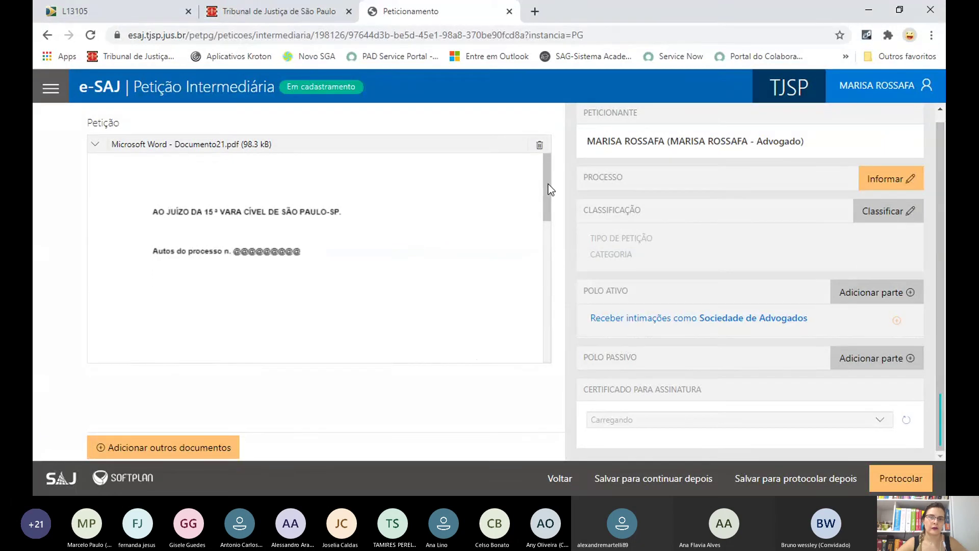
# - Review the PDF preview and show the Classificar fields for Tipo de petição and Categoria
pyautogui.moveTo(549, 185); pyautogui.dragTo(557, 355)
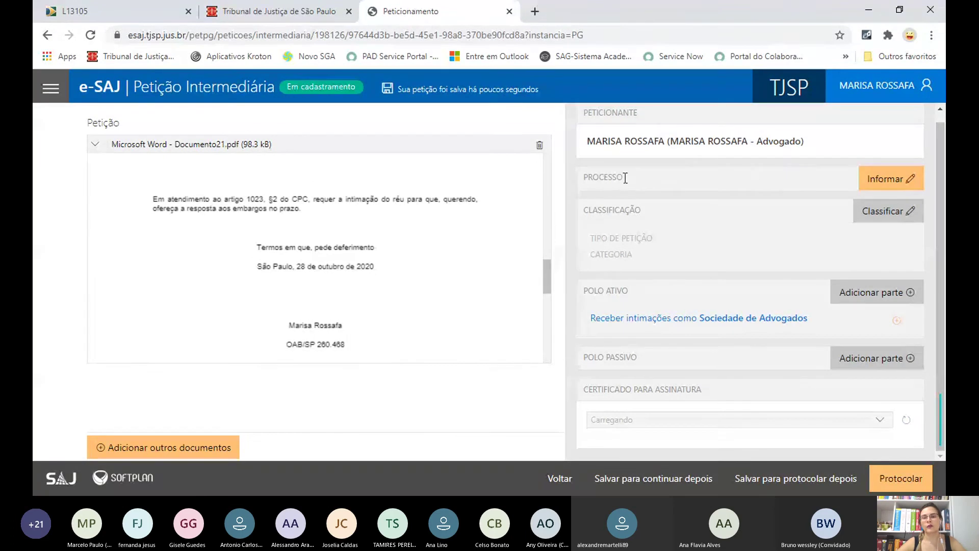
pyautogui.click(885, 218)
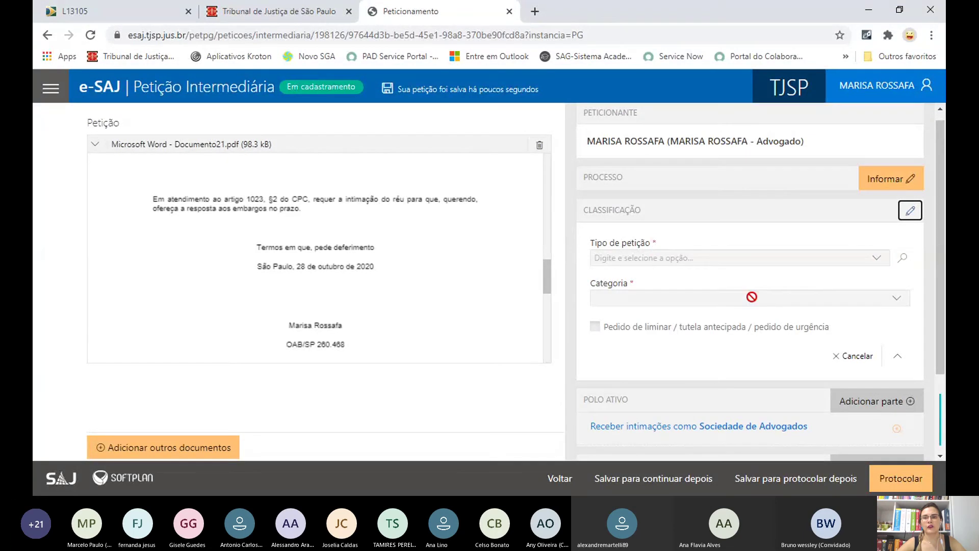
pyautogui.moveTo(945, 263); pyautogui.dragTo(945, 347)
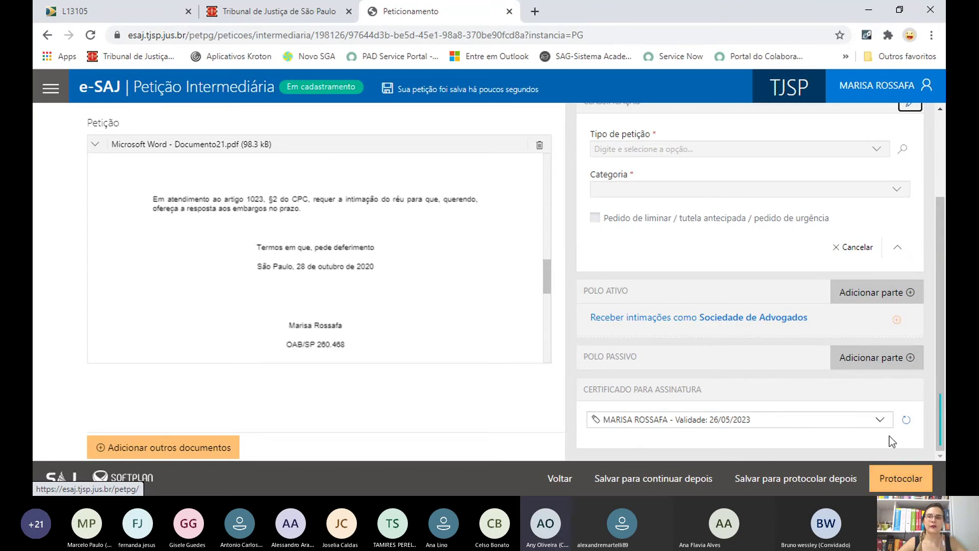
pyautogui.scroll(3, 890, 436)
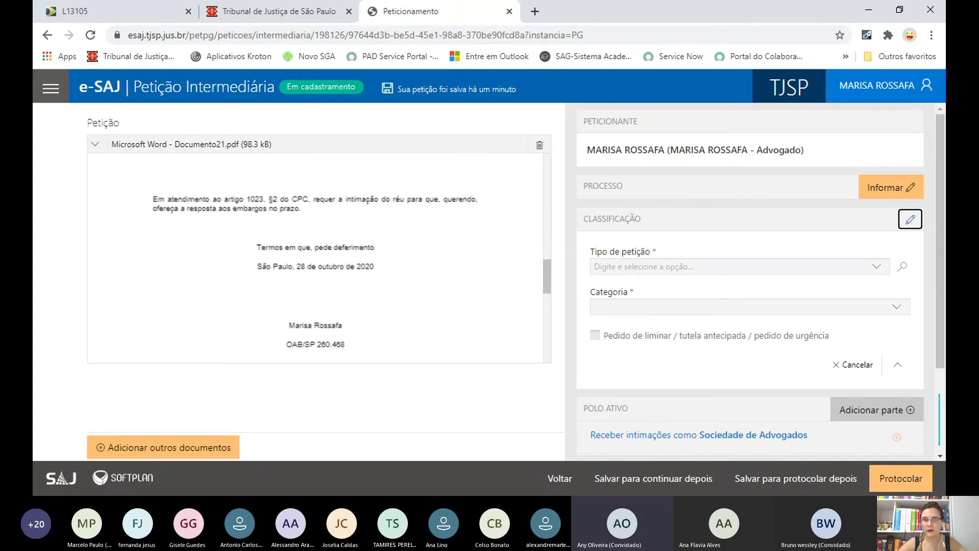
# - Go back and start a new 2º Grau Petição Inicial, dismissing the intermediárias notice
pyautogui.click(47, 39)
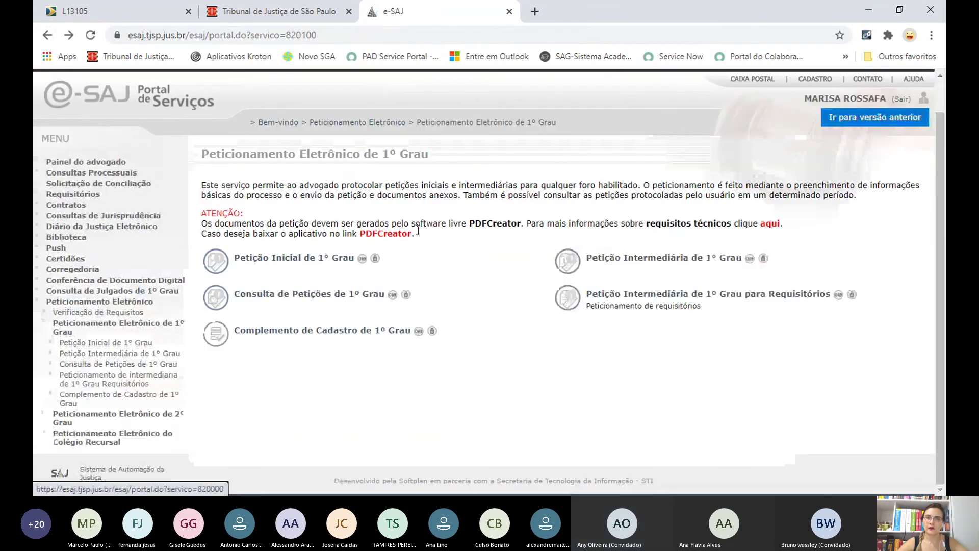
pyautogui.click(47, 41)
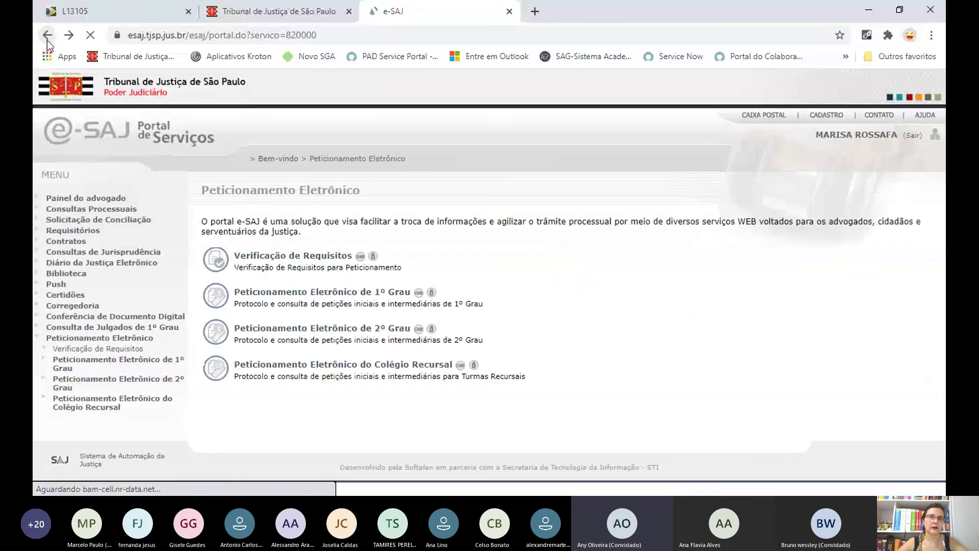
pyautogui.click(304, 296)
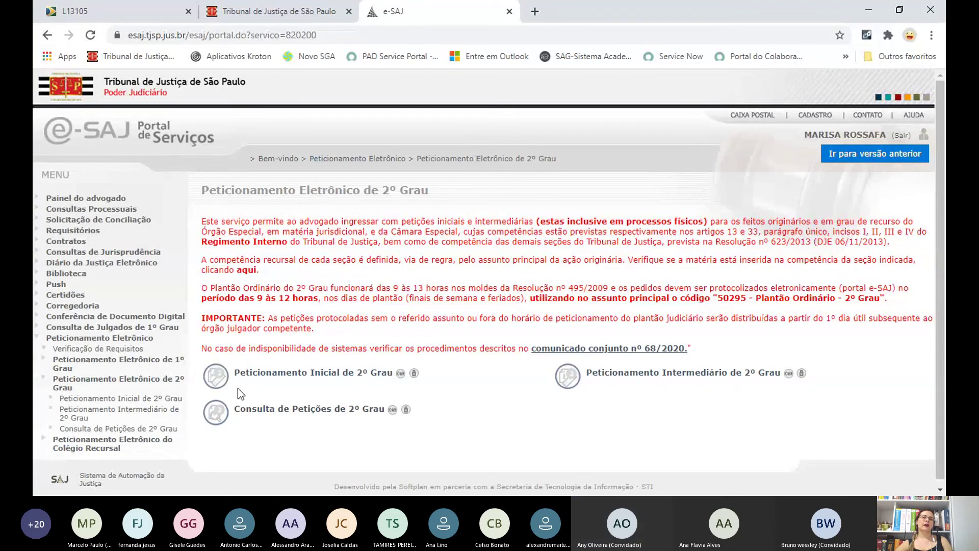
pyautogui.click(276, 381)
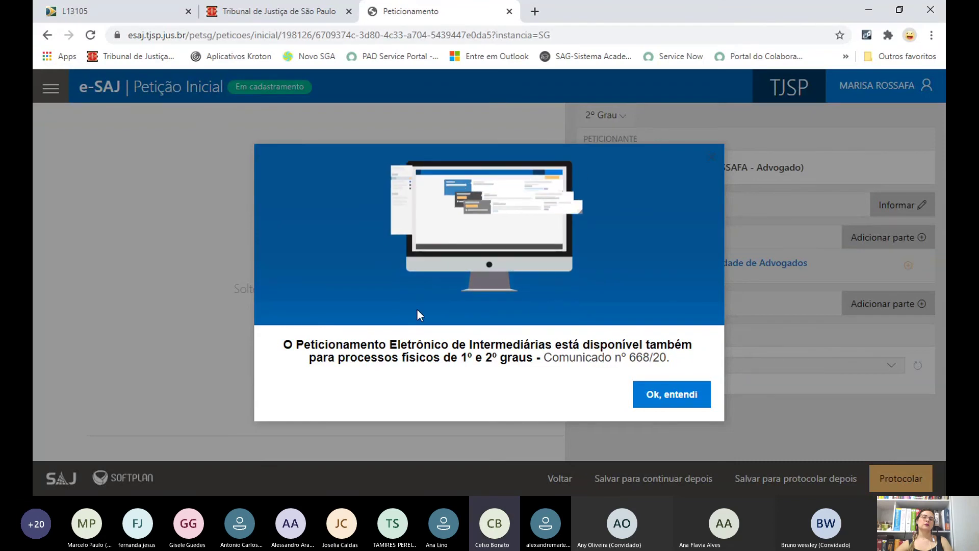
pyautogui.click(675, 404)
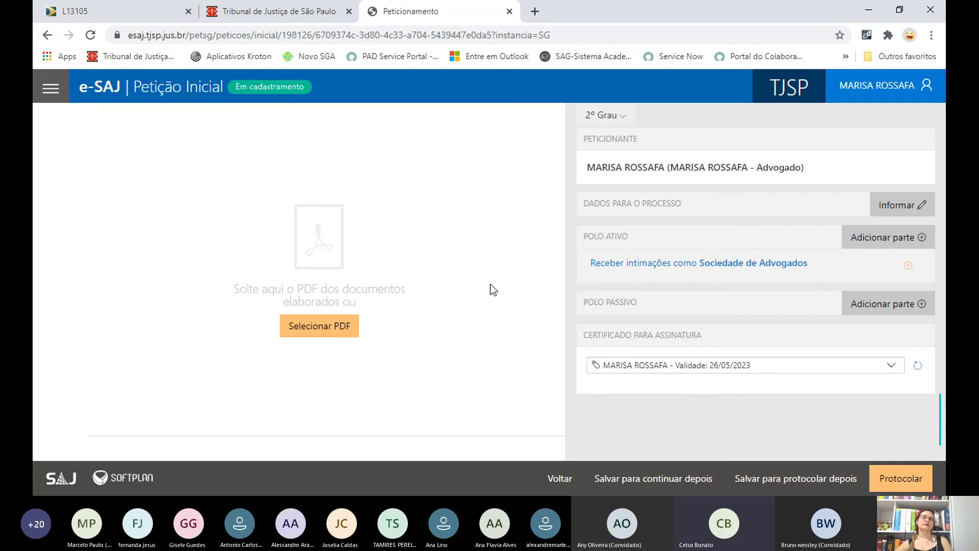
# - Navigate back three pages from the 2º Grau petition form to the Portal de Serviços welcome page
pyautogui.click(47, 36)
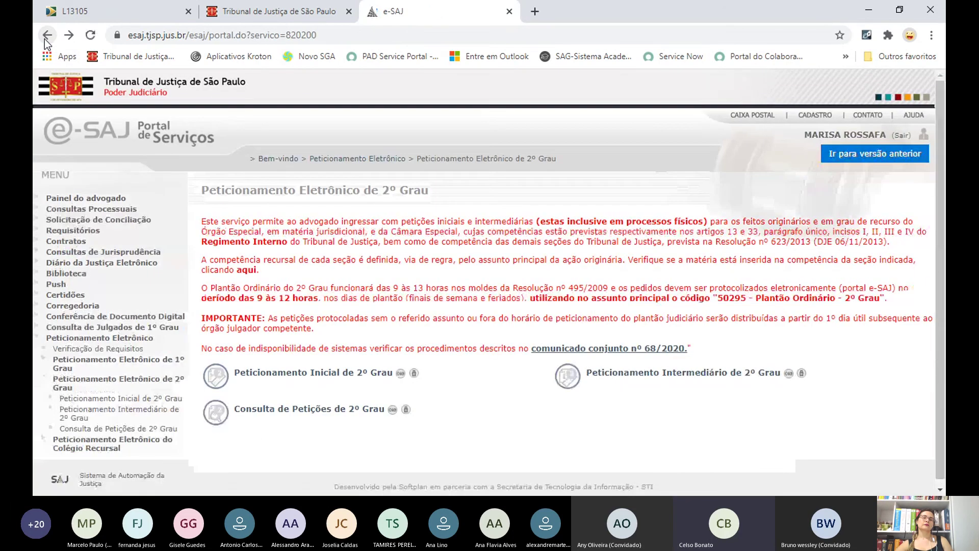
pyautogui.click(45, 38)
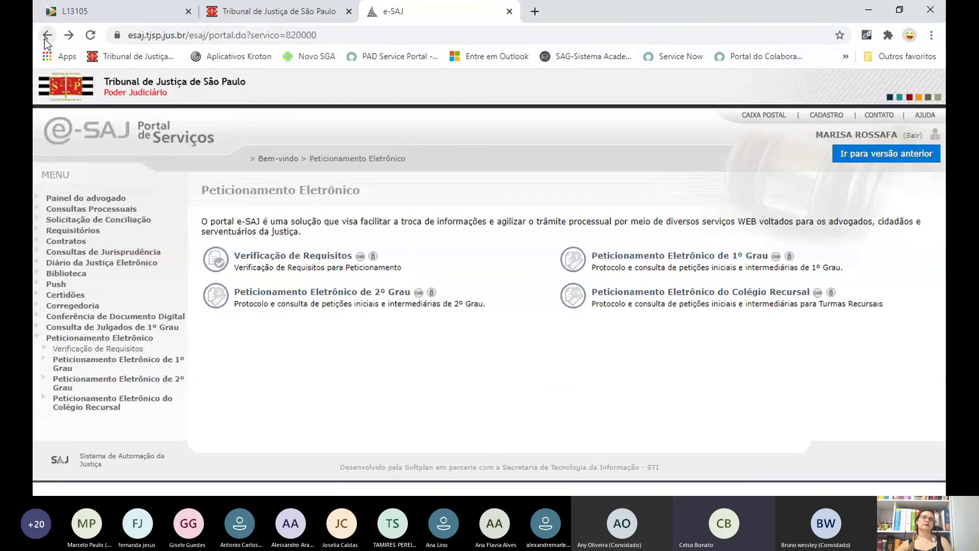
pyautogui.click(45, 38)
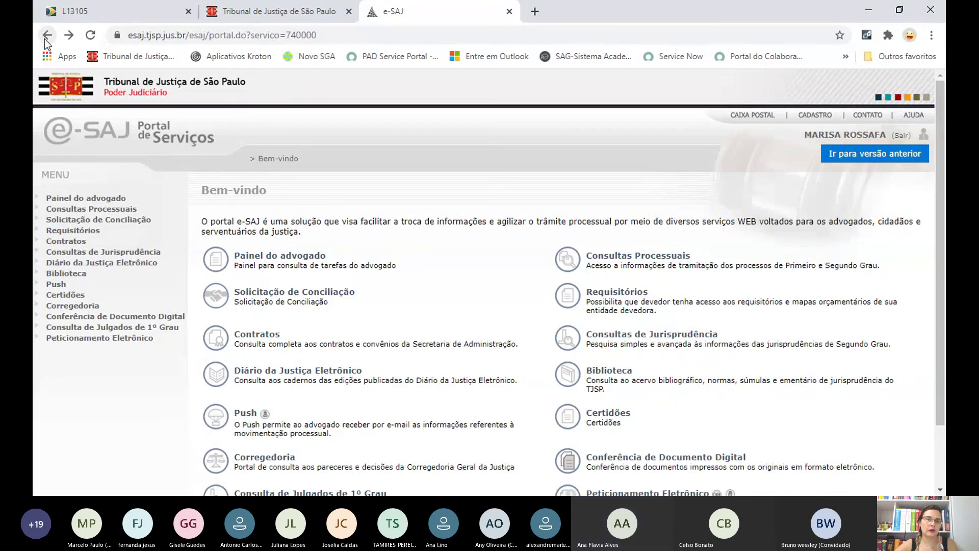
# - Return to the e-SAJ tab and open Consultas Processuais > Consulta de Processos do 1º Grau
pyautogui.click(270, 11)
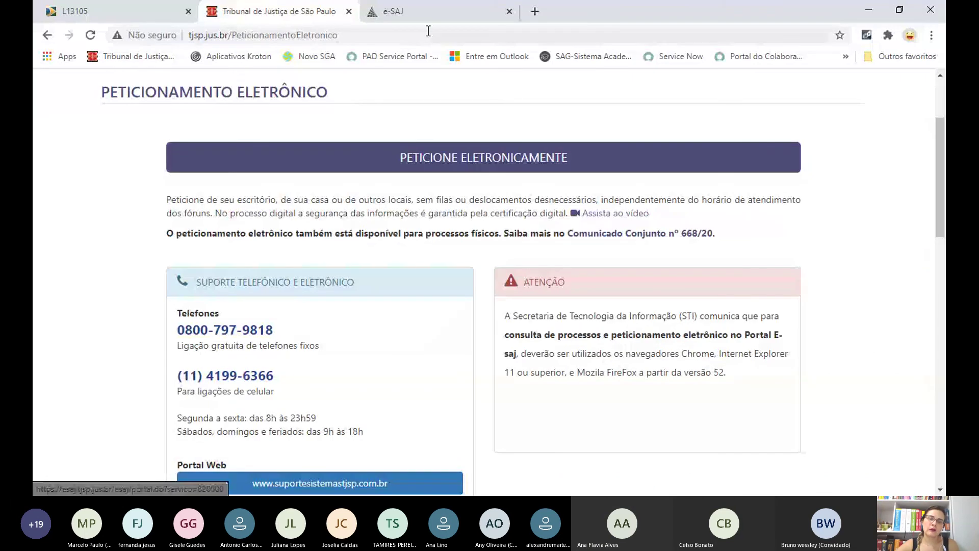
pyautogui.click(426, 15)
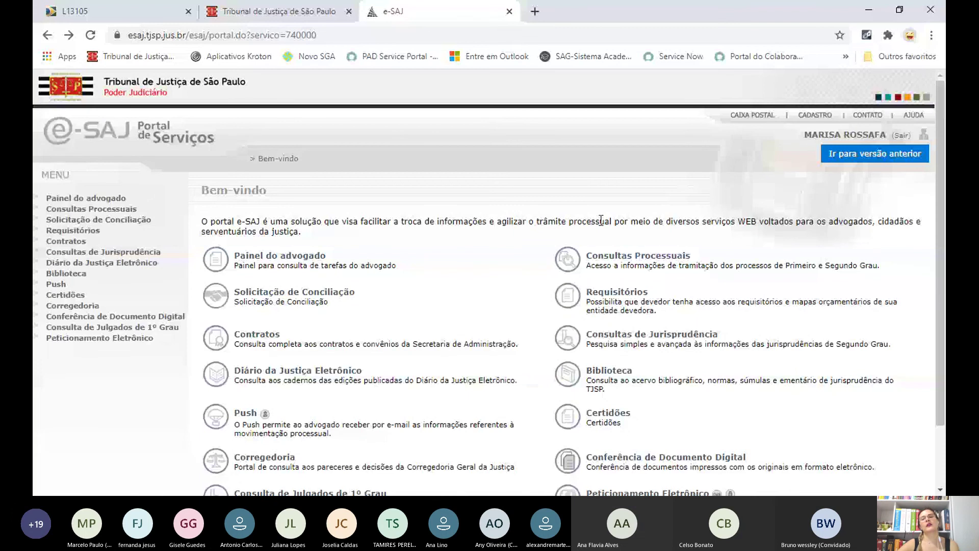
pyautogui.click(633, 255)
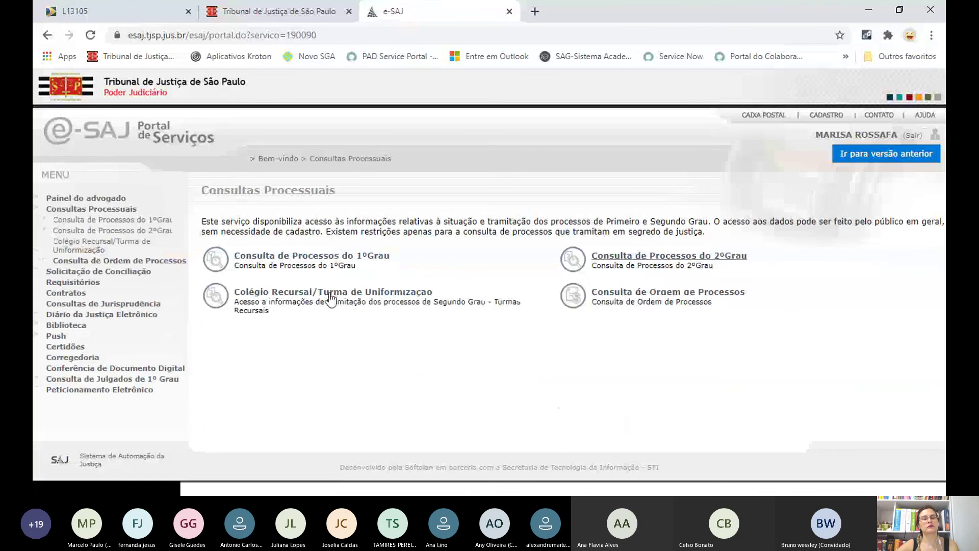
pyautogui.click(333, 257)
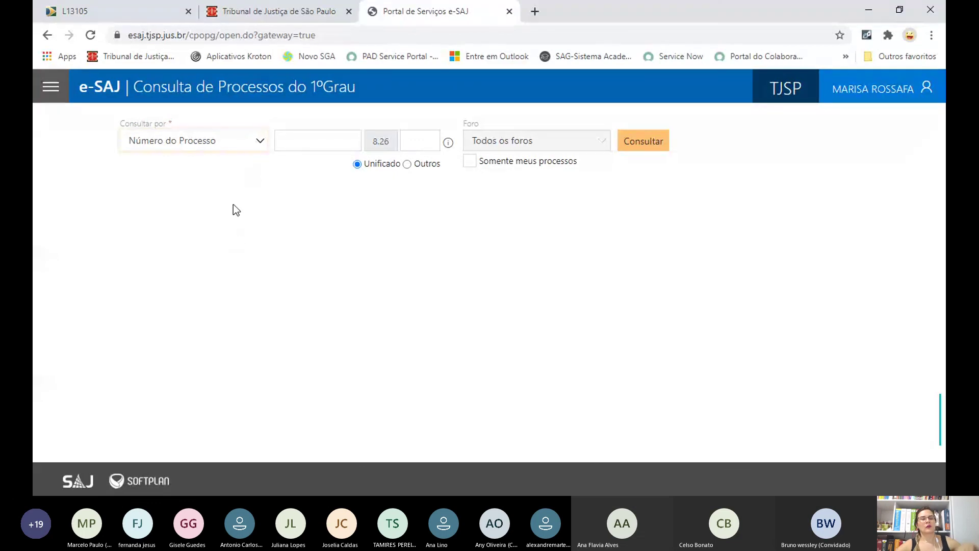
# - Search 1º Grau cases by Nome do Advogado using the lawyer's name
pyautogui.press('Down')
pyautogui.press('Down')
pyautogui.press('Down')
pyautogui.click(296, 136)
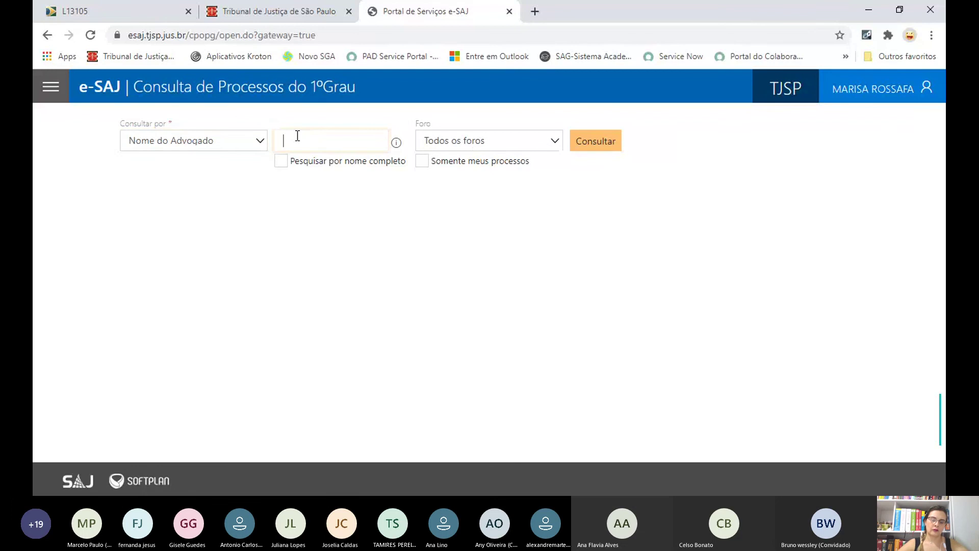
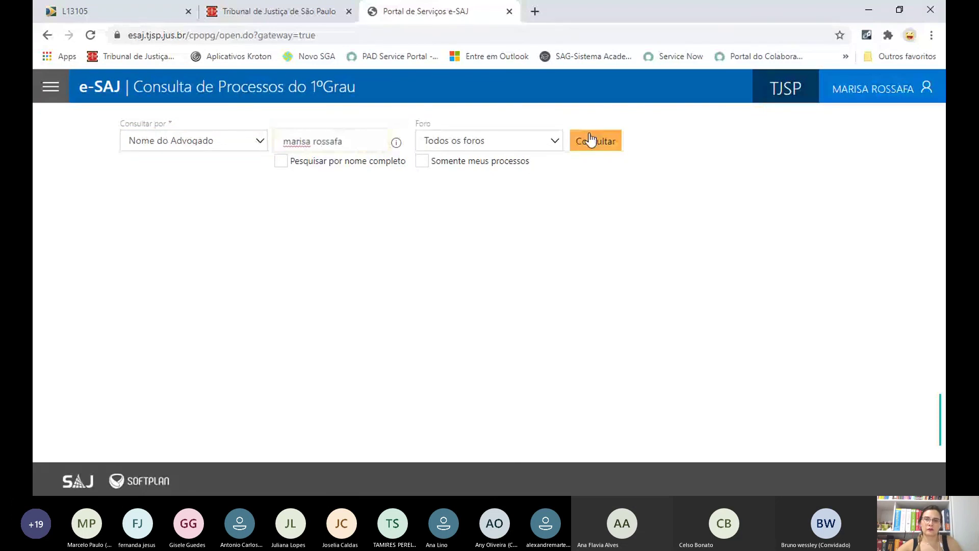
pyautogui.click(589, 136)
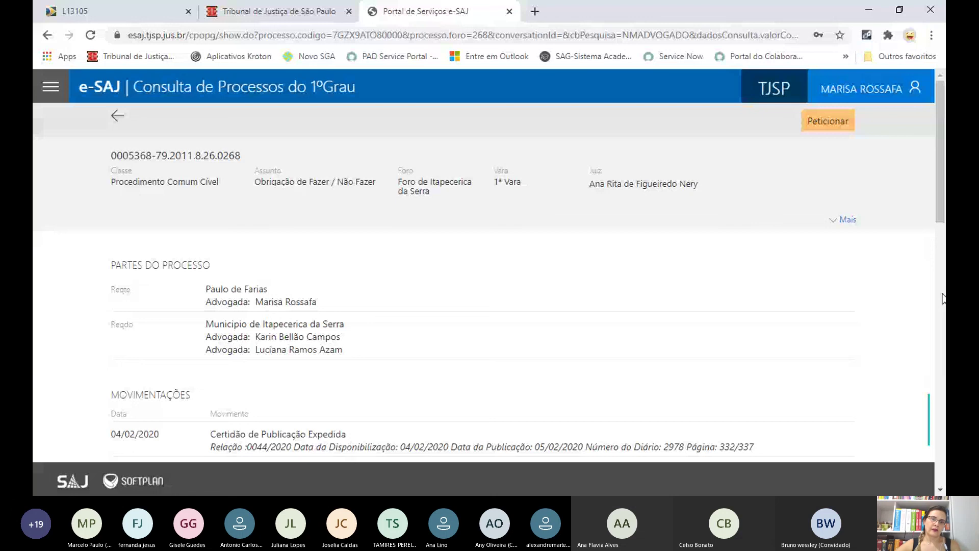
# - Check the Cumprimento de Sentença incident, then open 'Requisição de Pequeno Valor - 00002'
pyautogui.scroll(-10, 247, 383)
pyautogui.click(248, 382)
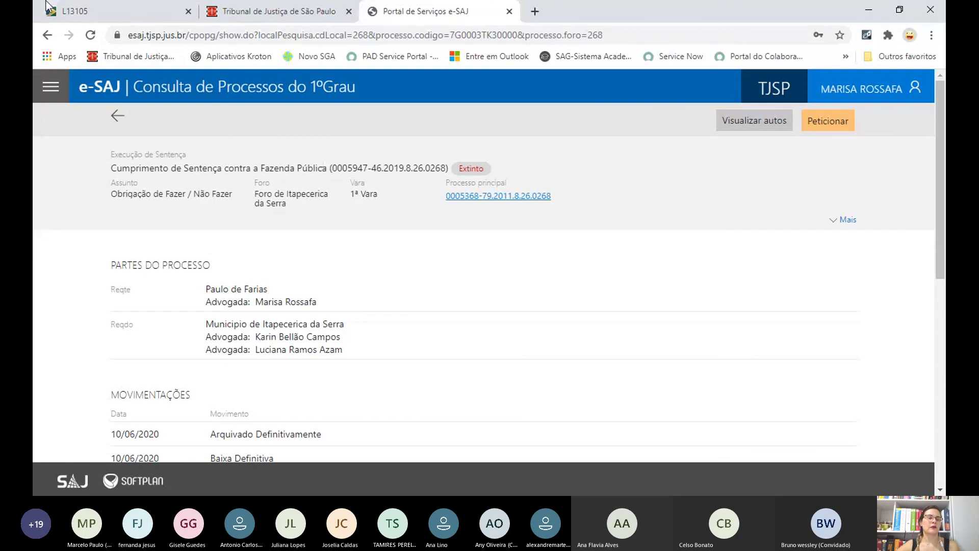
pyautogui.click(44, 30)
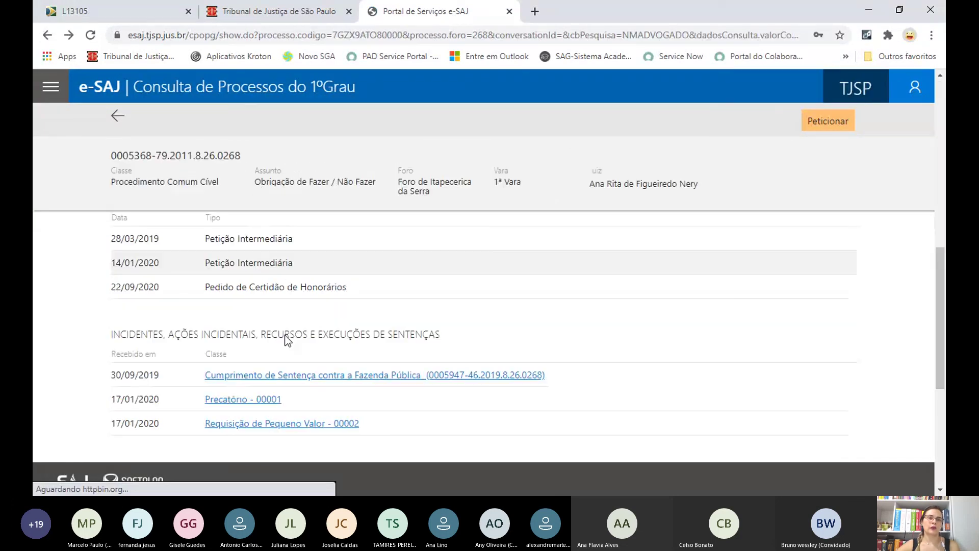
pyautogui.click(264, 432)
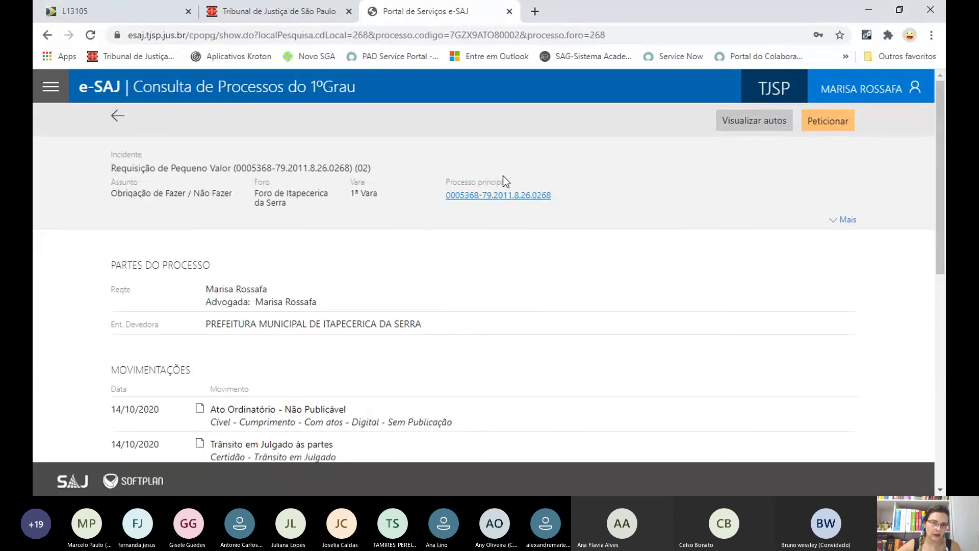
# - Switch Chrome to the TJSP Peticionamento Eletrônico page listing support contacts and browser requirements
pyautogui.click(772, 119)
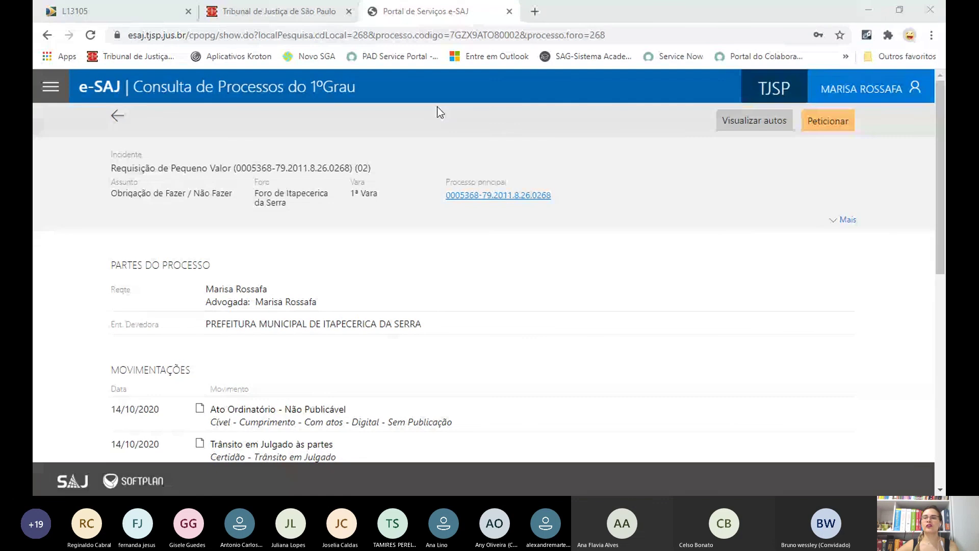
pyautogui.click(925, 2)
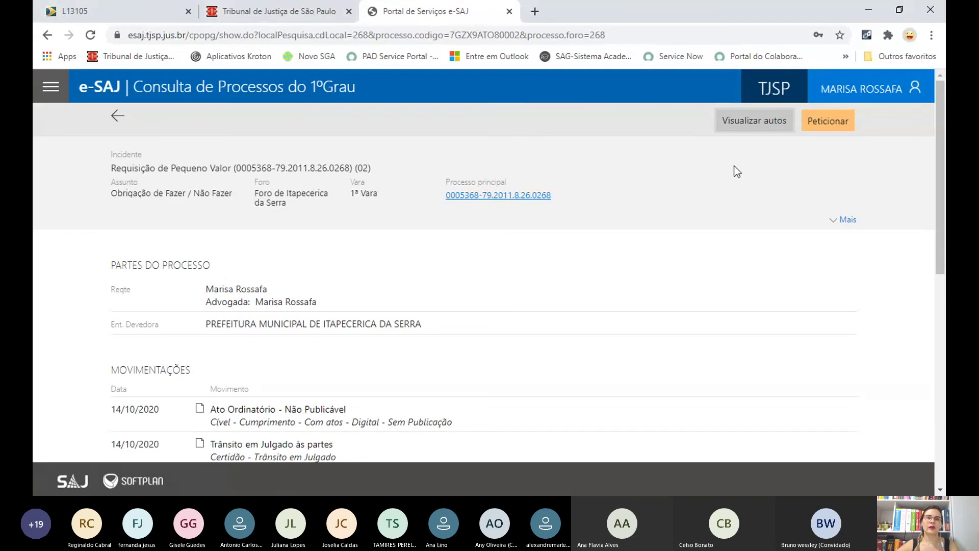
pyautogui.click(276, 13)
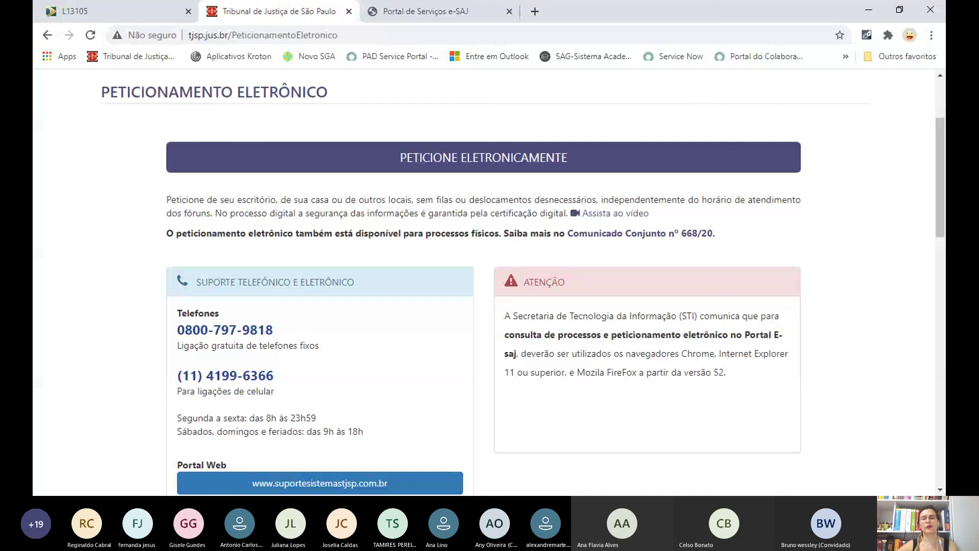